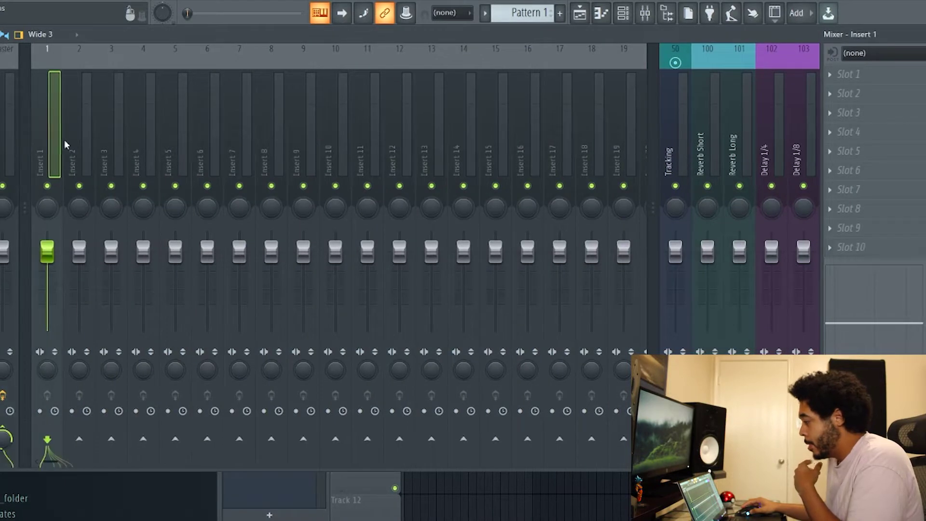
- Load RC-20 Retro Color into an empty FX slot on mixer Insert 1 and reposition its window
click(900, 149)
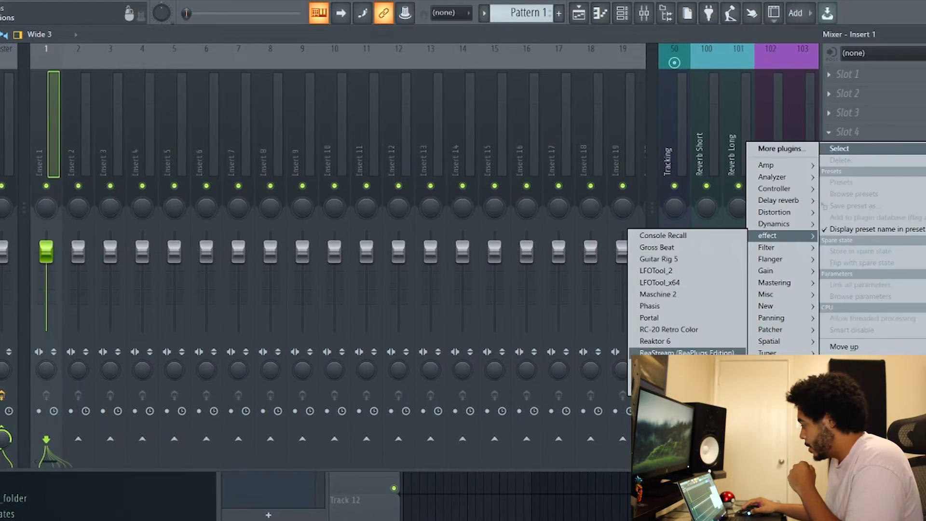
click(665, 330)
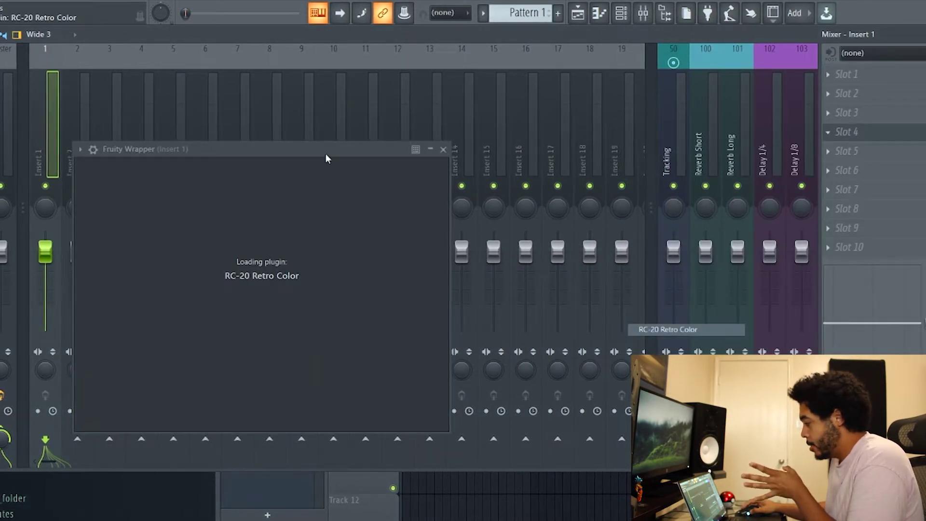
drag(329, 148, 456, 95)
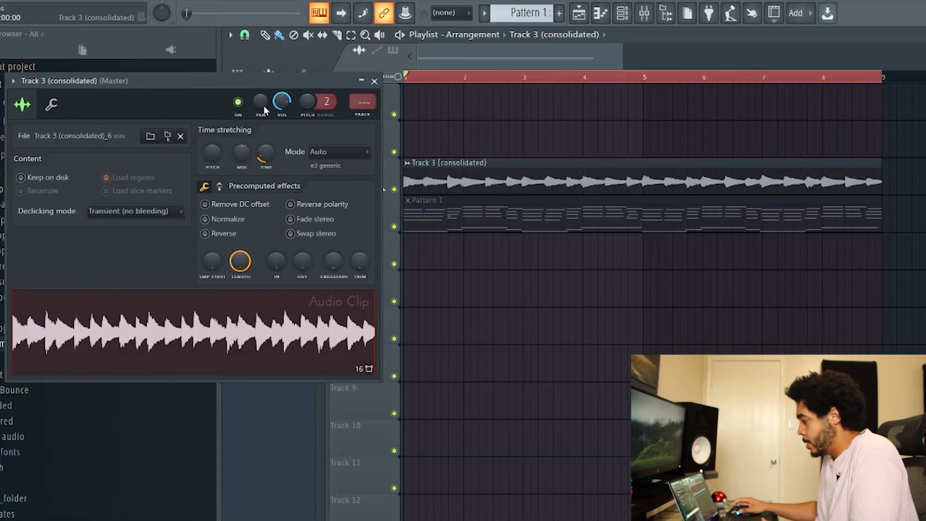
- Link the Track 3 (consolidated) piano clip to mixer Insert 1 with Ctrl+L
key(ctrl+l)
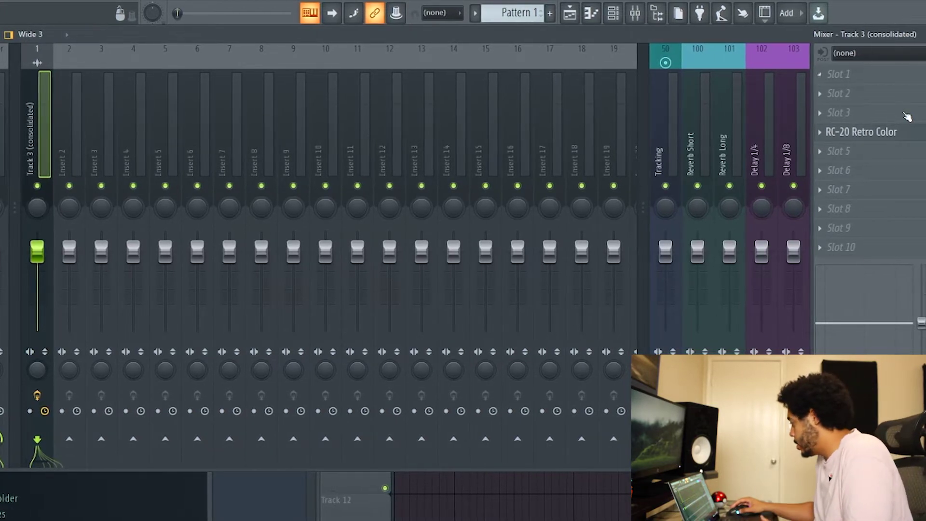
- Open RC-20 Retro Color from the Insert 1 effect slot and move its window right
click(889, 132)
click(296, 99)
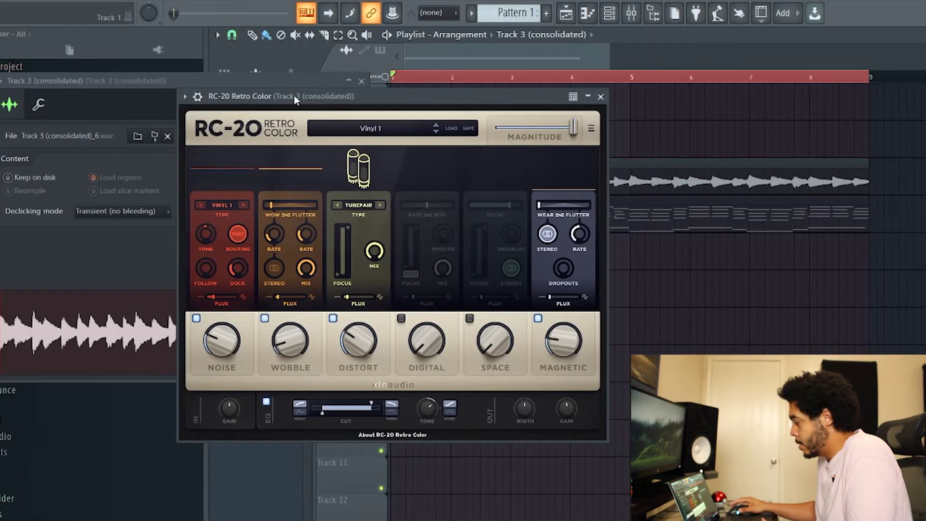
drag(296, 99, 436, 94)
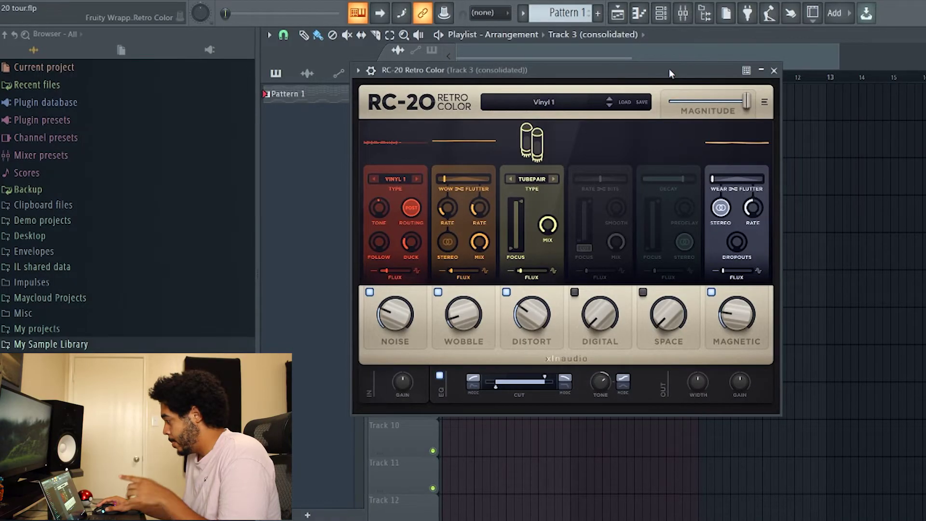
drag(670, 68, 704, 104)
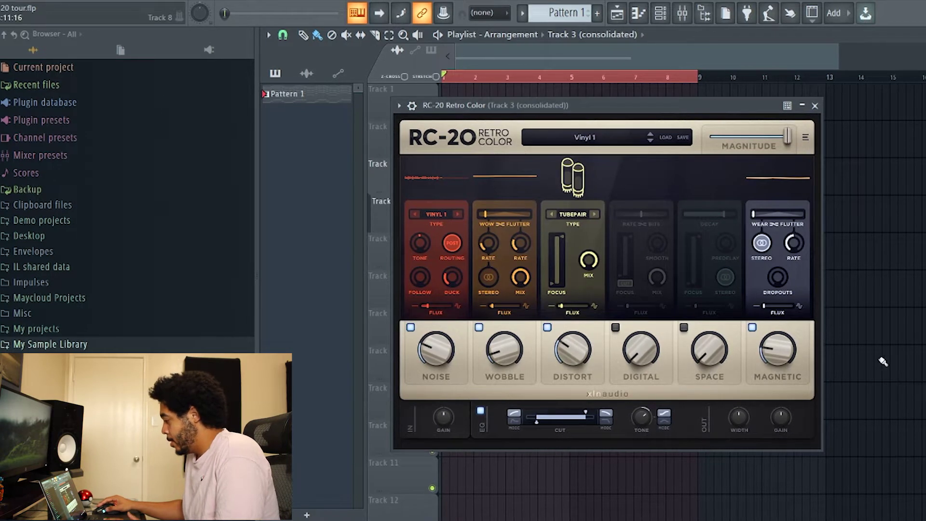
- Switch off RC-20's Magnetic, Distort and Wobble modules
click(753, 327)
click(546, 328)
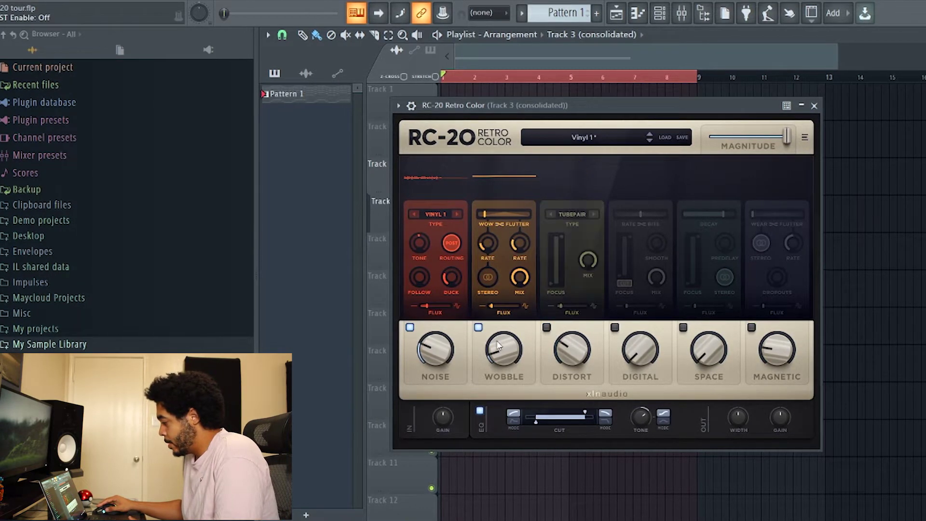
click(478, 328)
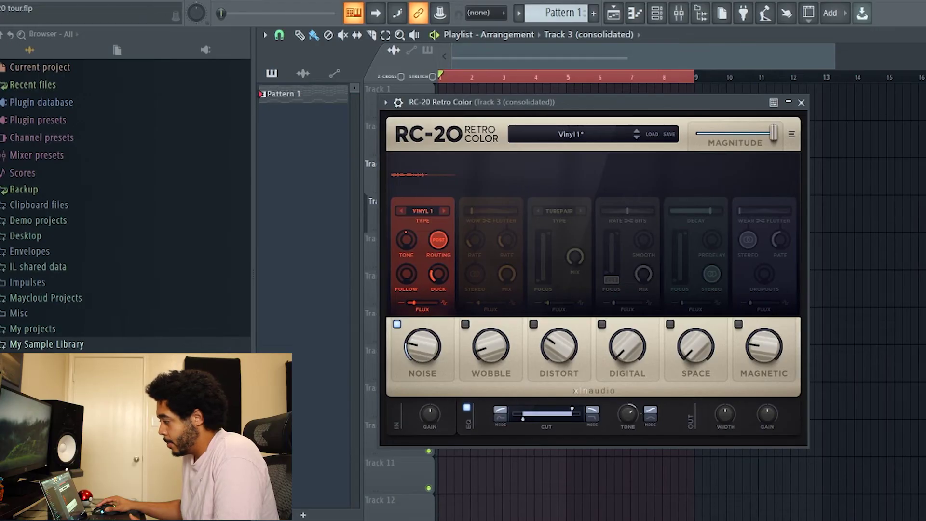
- While the loop plays, set Noise to 31%, adjust Tone, and raise Follow to 26% and Duck to 57%
key(space)
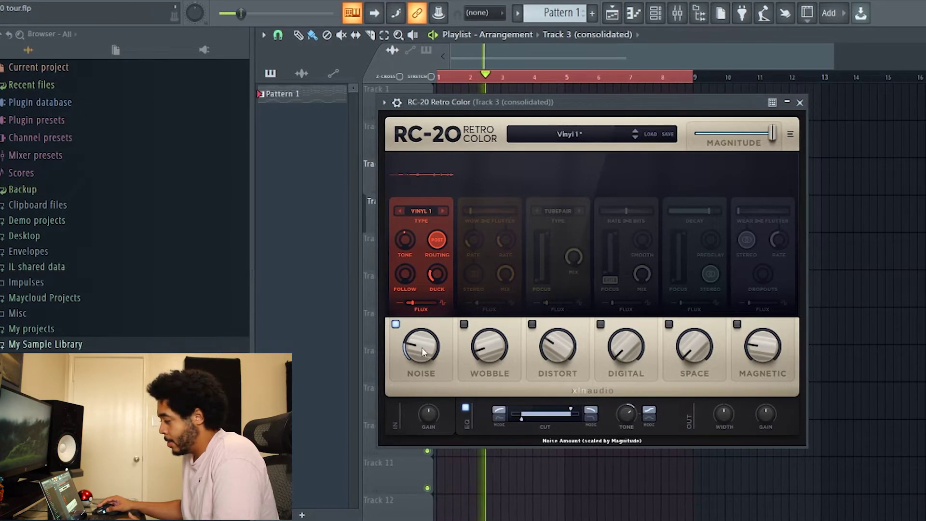
mouse_move(421, 346)
mouse_down()
mouse_move(416, 255)
mouse_move(418, 352)
mouse_up()
mouse_move(404, 242)
mouse_down()
mouse_move(414, 179)
mouse_move(410, 237)
mouse_up()
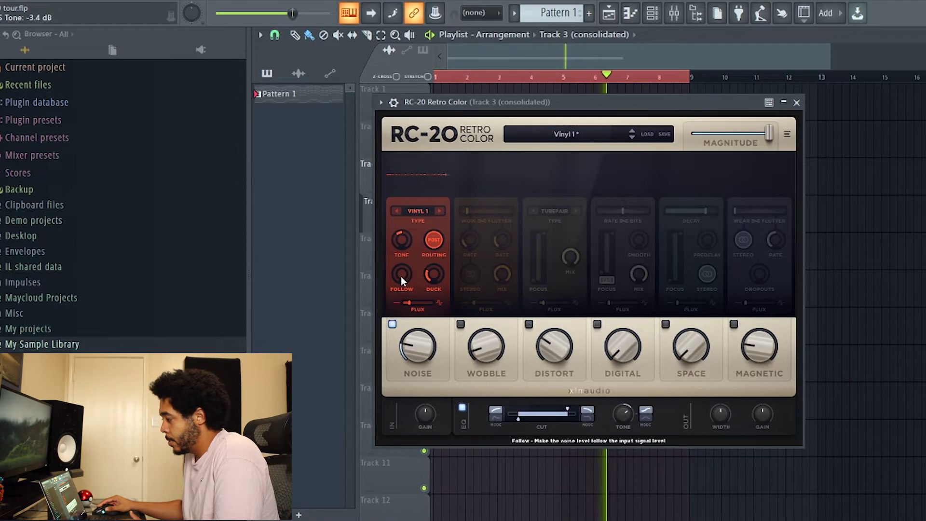
drag(400, 275, 409, 253)
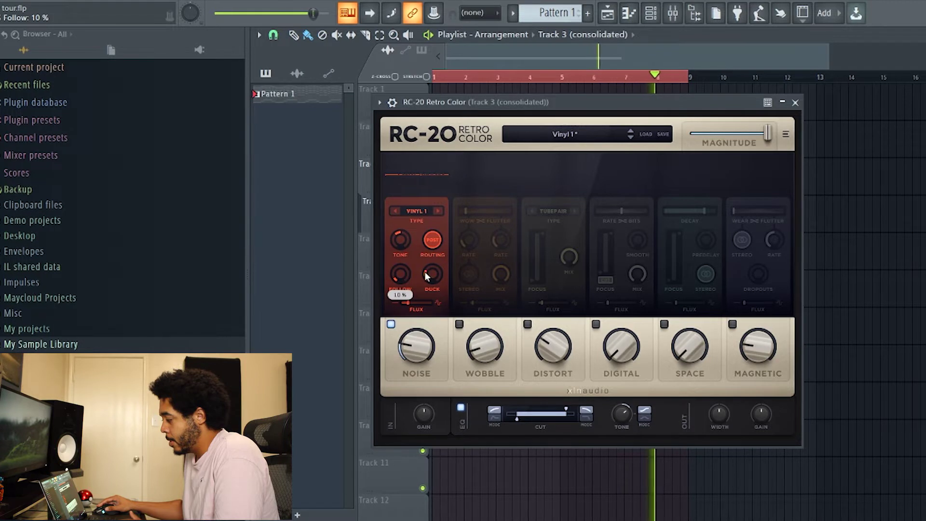
drag(431, 273, 432, 250)
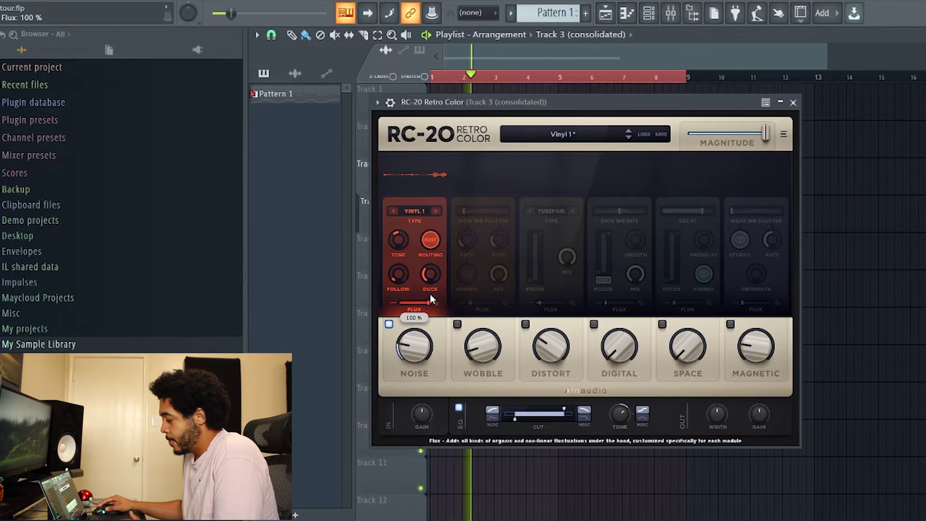
key(space)
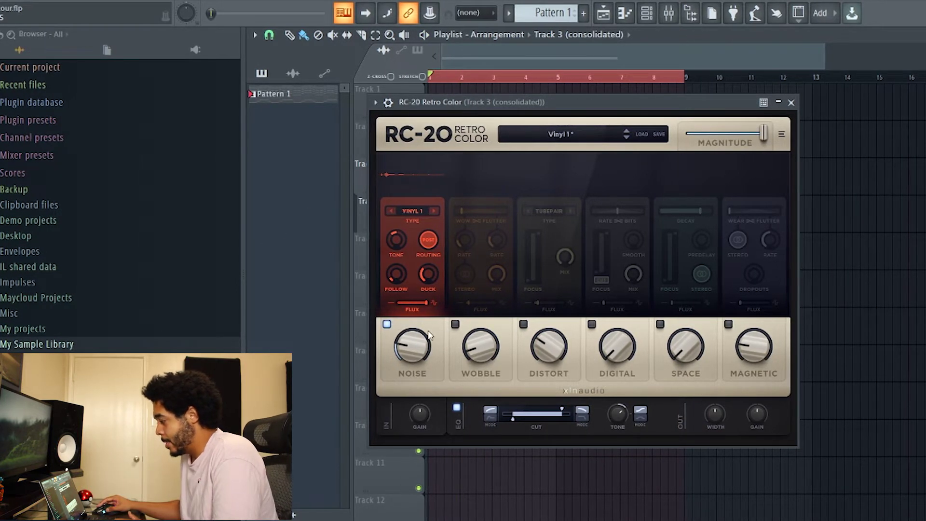
- With the loop playing, bring the noise Flux down to 35% and the Noise amount to 15%
drag(419, 307, 407, 303)
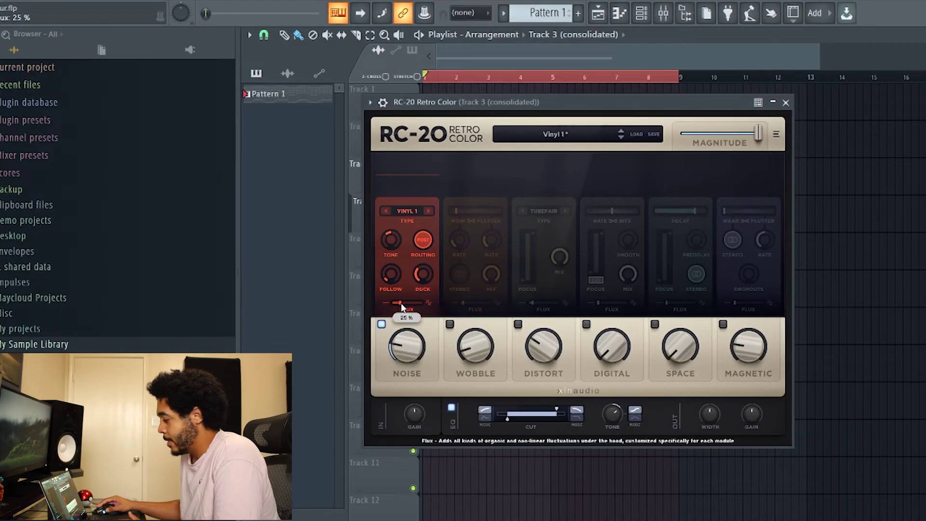
key(space)
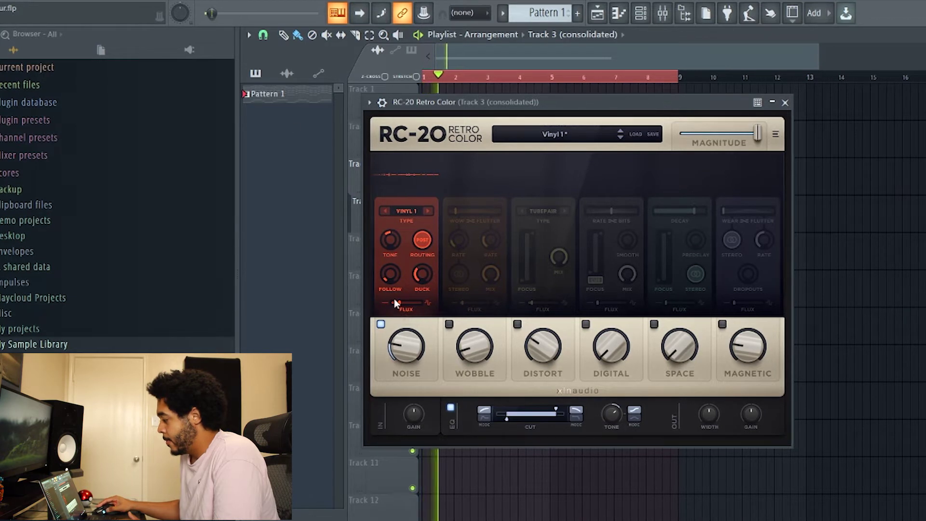
mouse_move(398, 301)
mouse_down()
mouse_move(375, 302)
mouse_move(403, 305)
mouse_up()
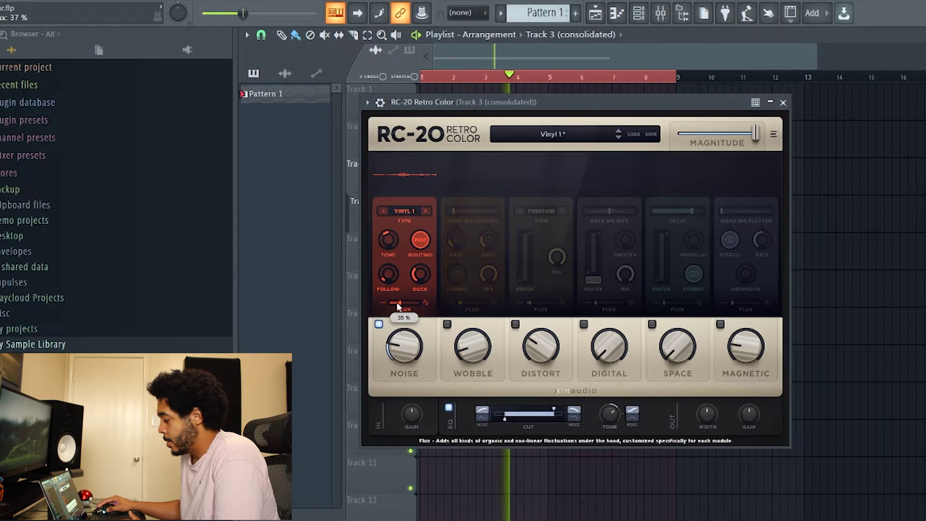
drag(398, 306, 398, 305)
mouse_move(395, 359)
mouse_down()
mouse_move(400, 347)
mouse_move(406, 356)
mouse_up()
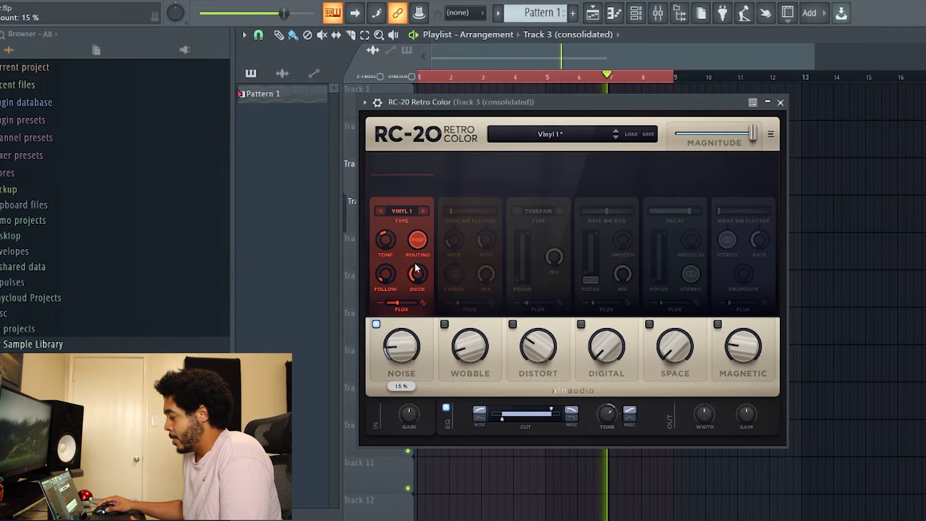
- Cycle the noise type through 15°, 7.5° and DC to MUFF, lowering the Noise amount to about 21%
click(422, 211)
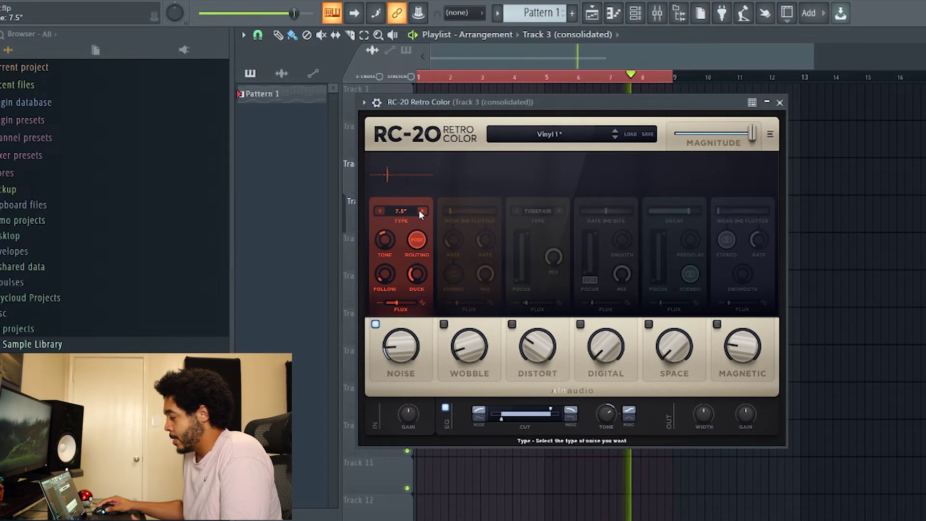
click(379, 211)
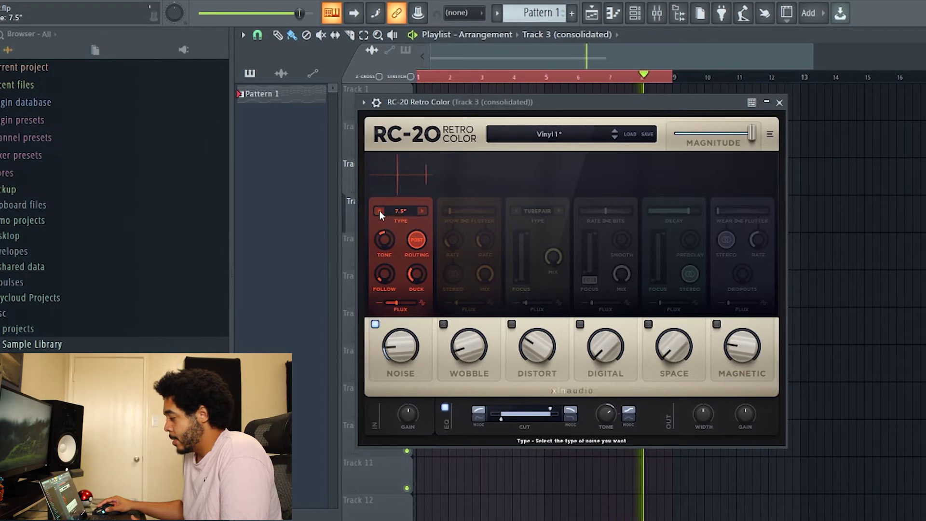
click(421, 216)
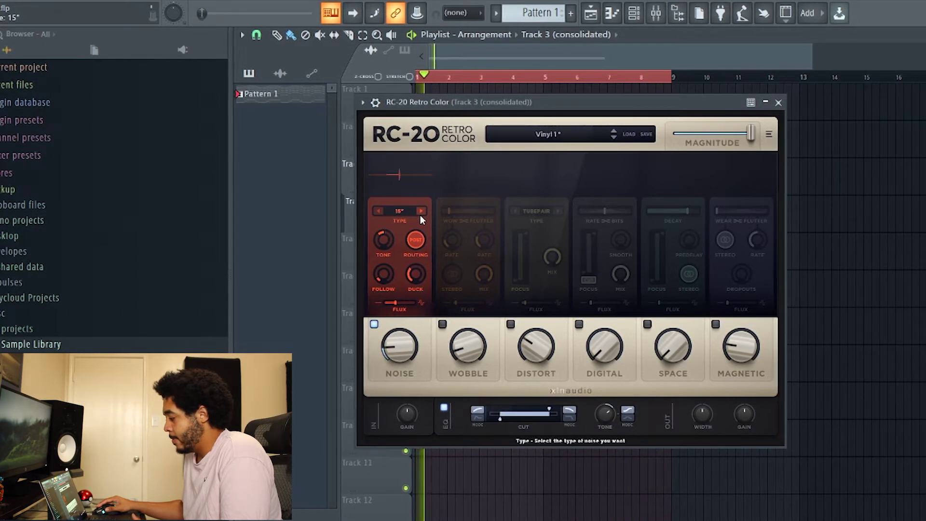
drag(414, 355, 404, 264)
click(418, 210)
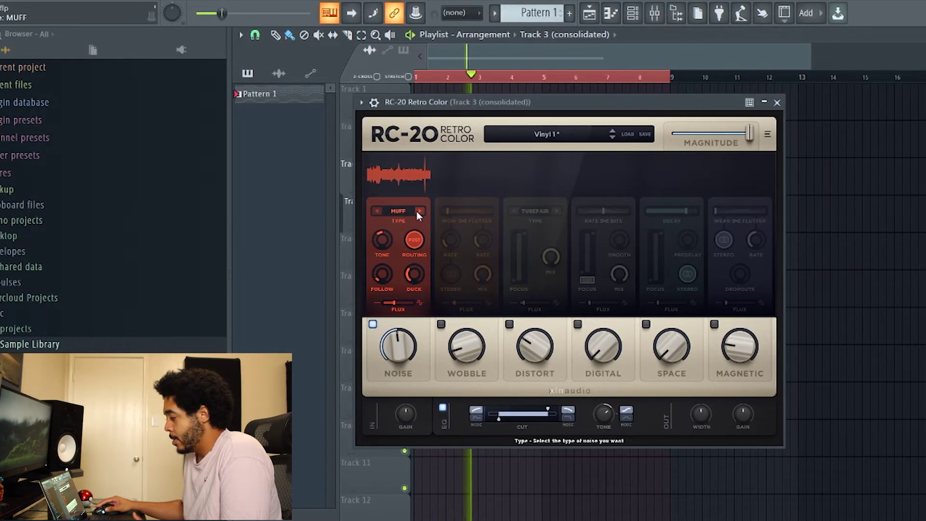
click(416, 211)
drag(400, 352, 404, 386)
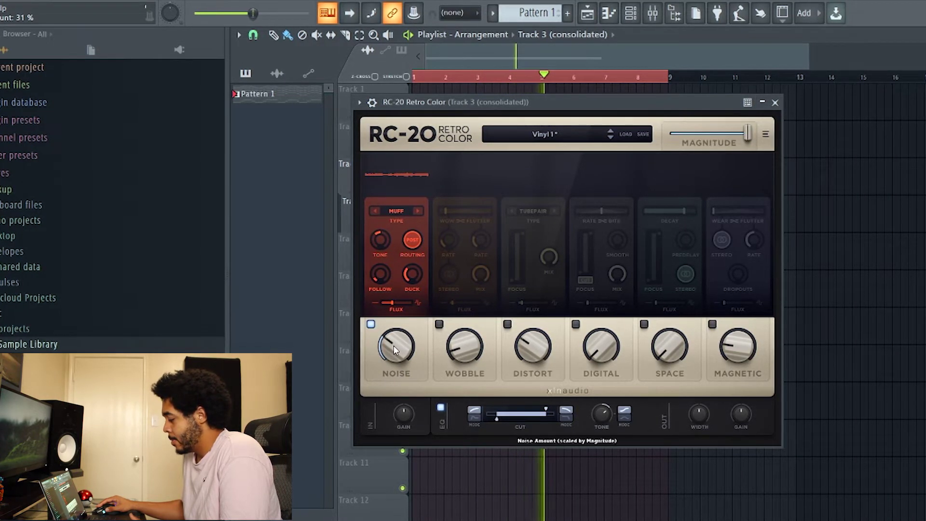
drag(394, 348, 395, 366)
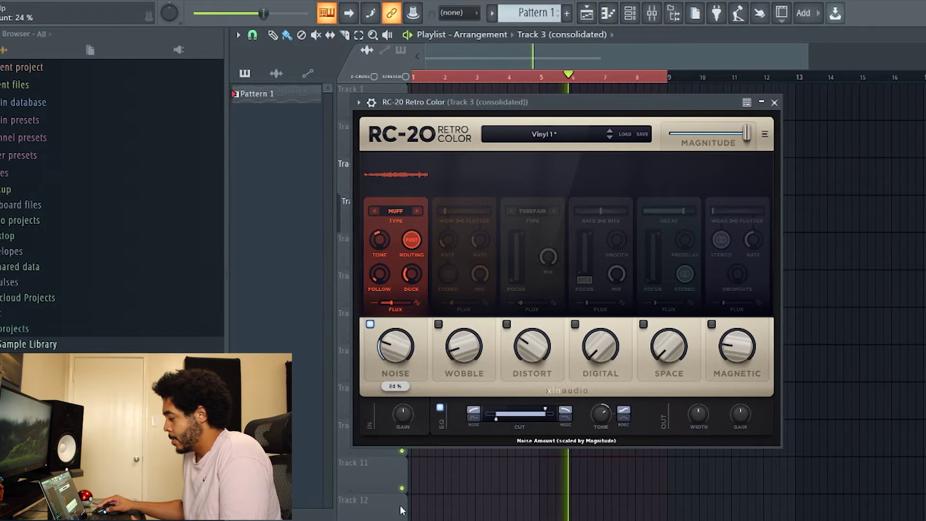
drag(401, 511, 401, 516)
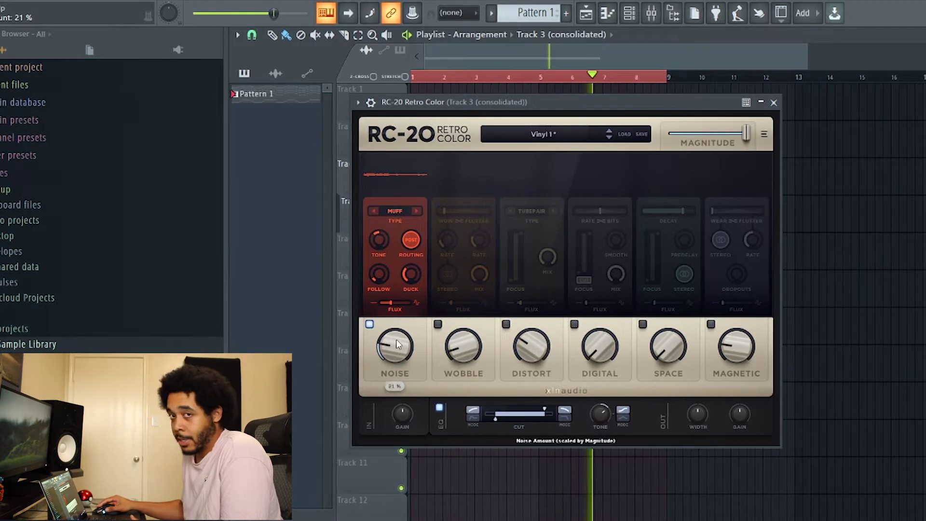
- Re-enable the Wobble module and lower its amount to 20%
click(432, 325)
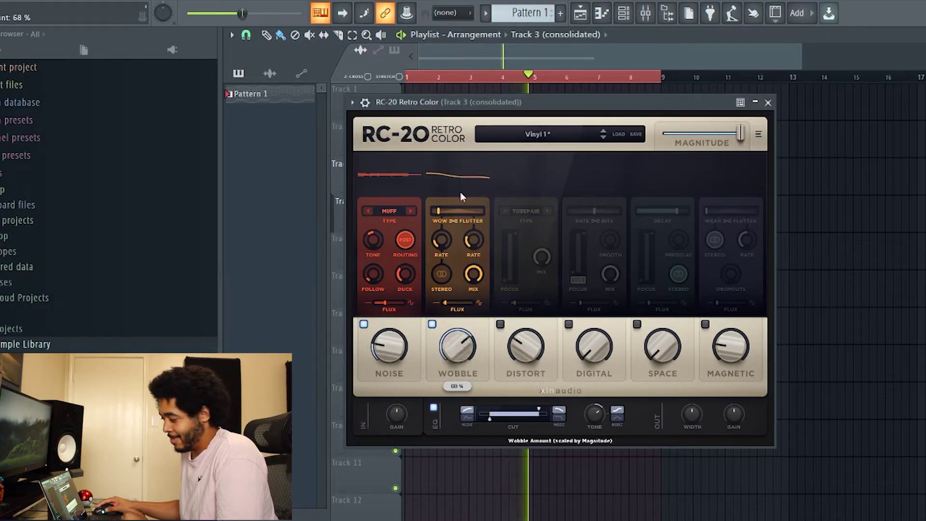
drag(470, 244, 473, 282)
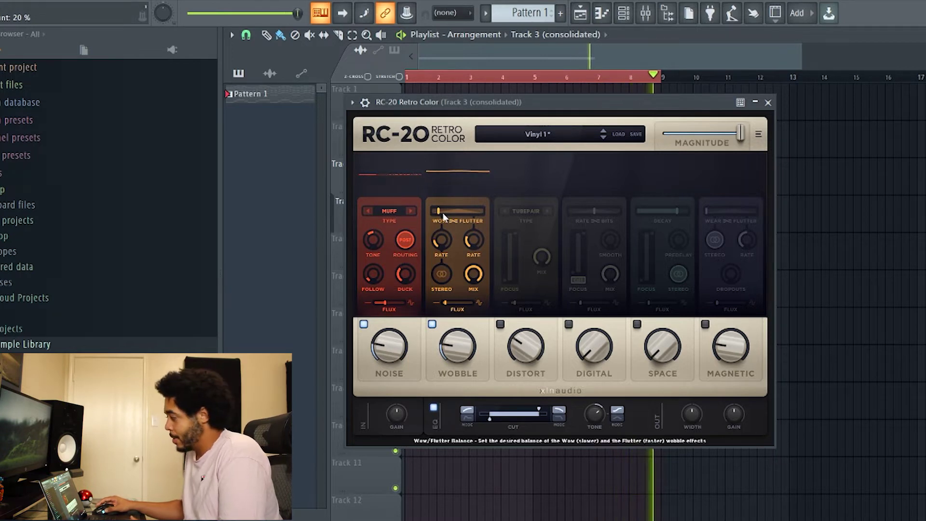
- Re-enable Distort and step its type from IRON through to TUBEPAIR
click(526, 211)
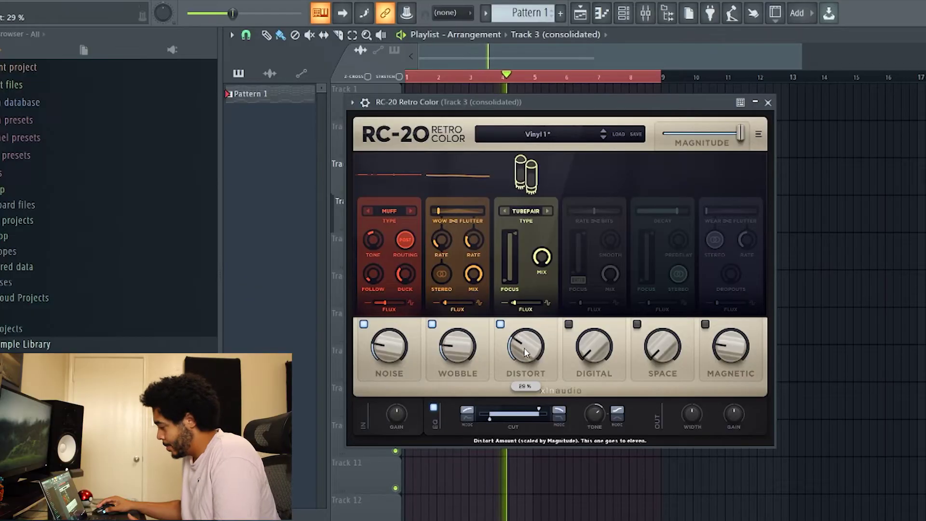
scroll(527, 391, down, 2)
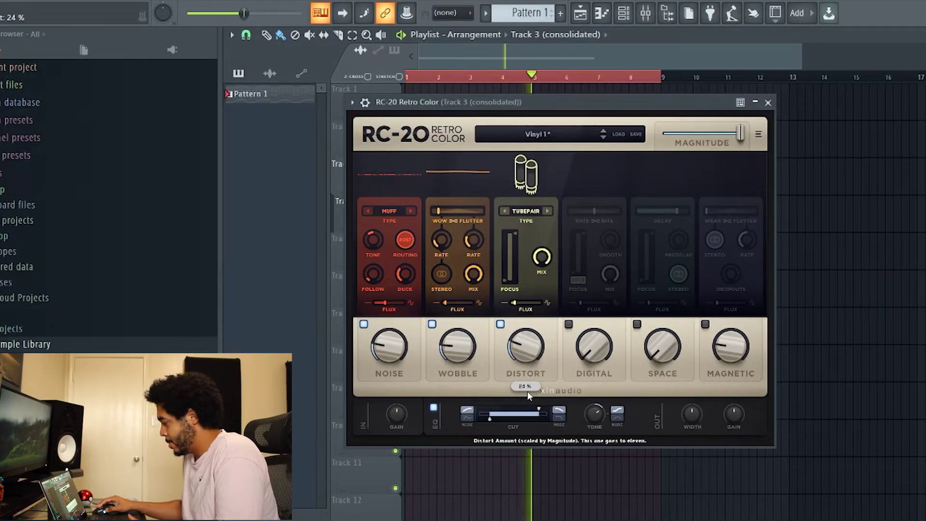
scroll(529, 359, down, 1)
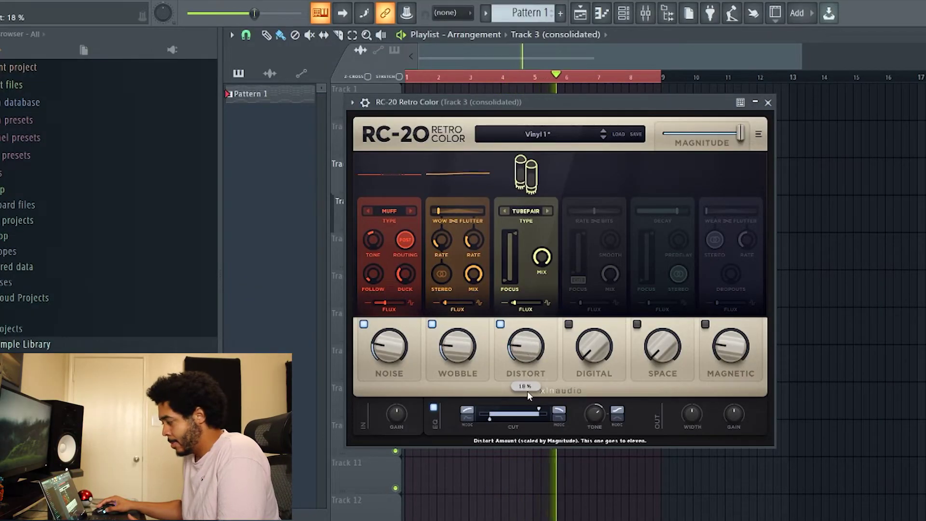
click(548, 211)
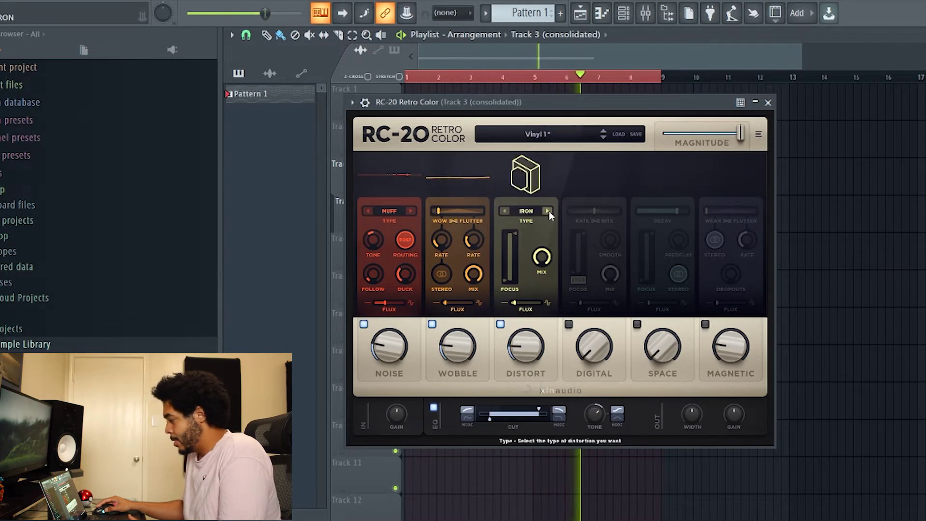
click(548, 211)
click(548, 211)
click(548, 211)
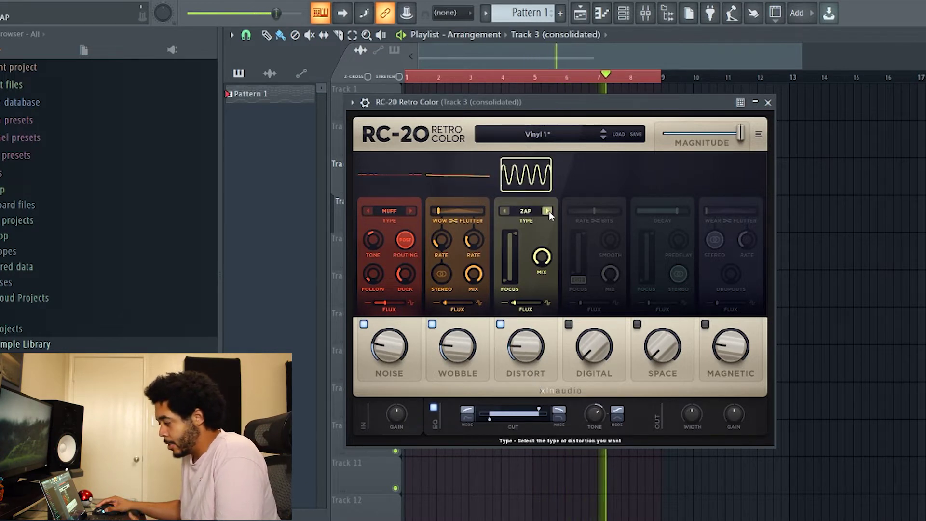
click(548, 211)
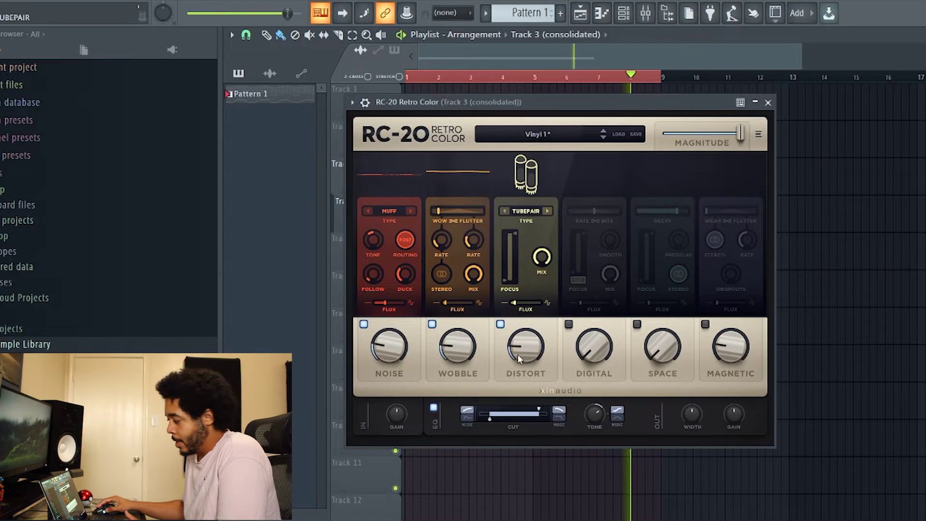
mouse_move(528, 332)
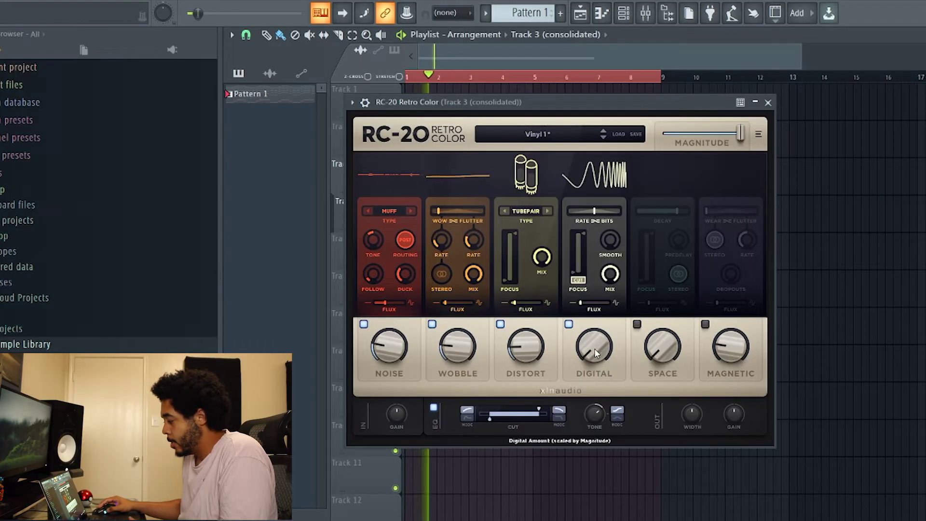
- Set Digital crushing to about half, centre Rate/Bits, and push the Focus low edge into the highs
drag(596, 354, 572, 174)
drag(579, 202, 589, 223)
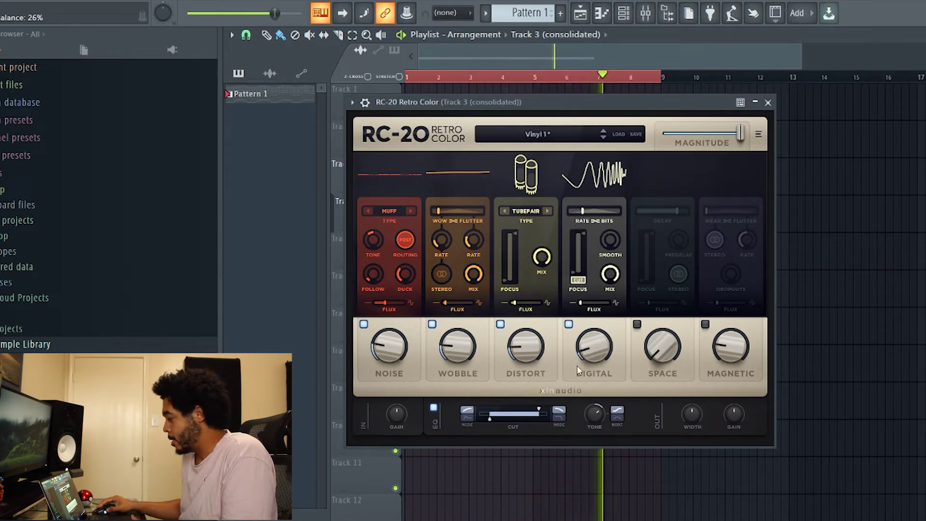
drag(583, 211, 594, 210)
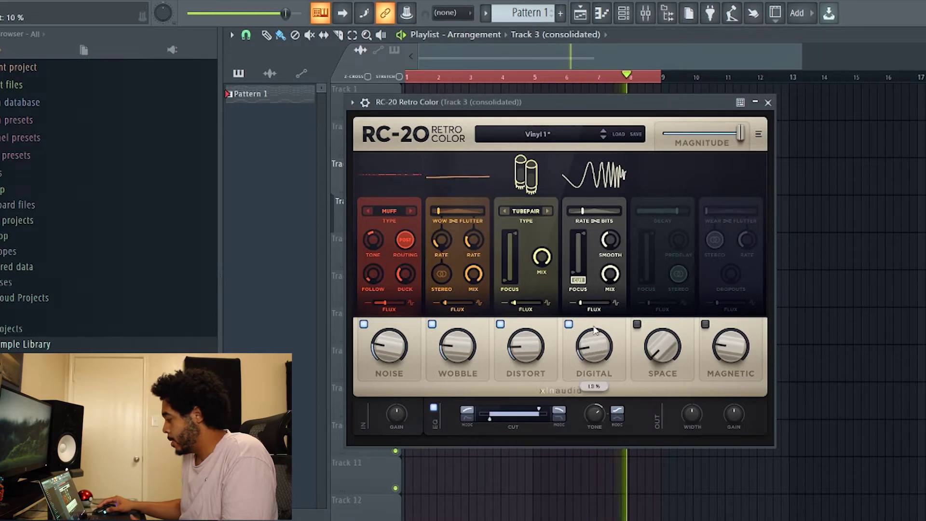
drag(578, 278, 572, 262)
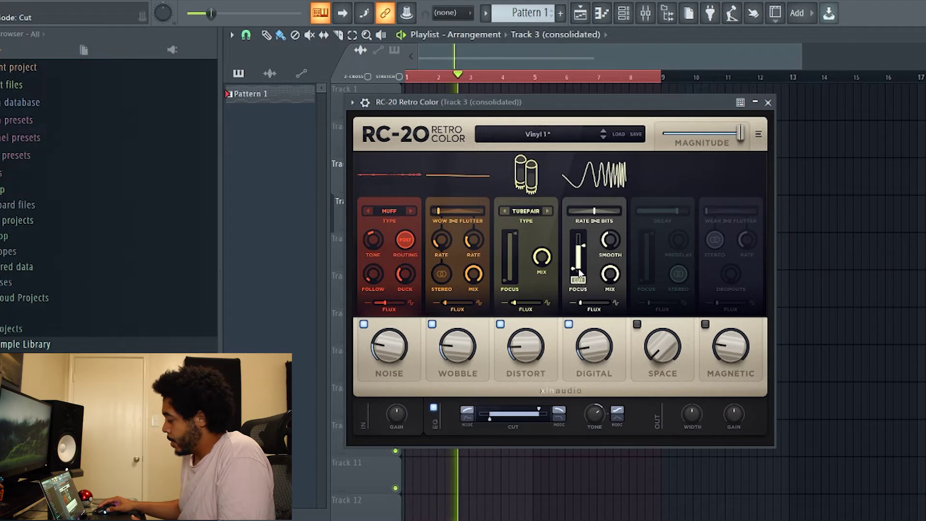
drag(574, 271, 576, 267)
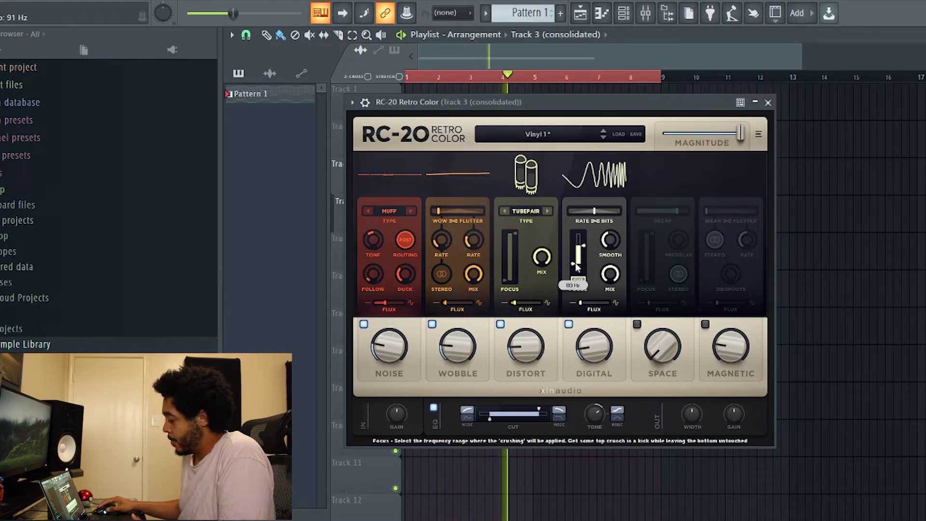
drag(575, 262, 583, 245)
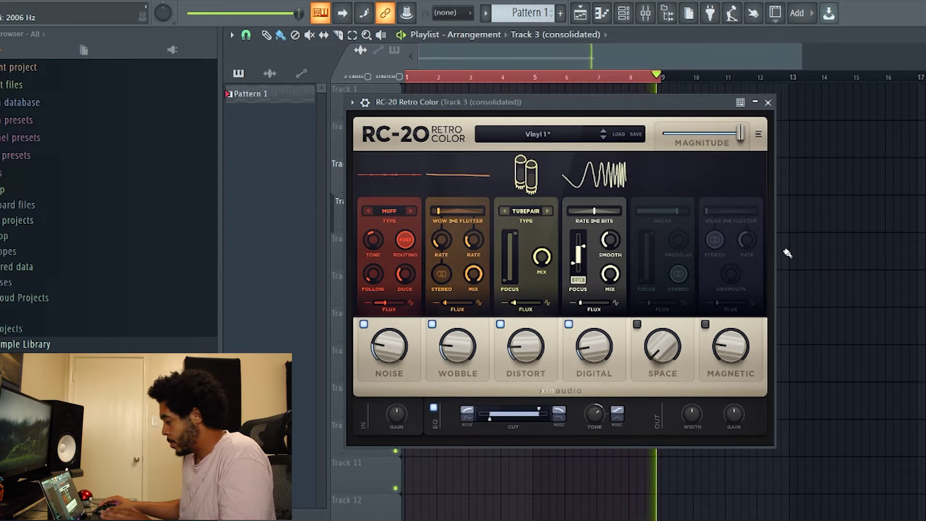
key(space)
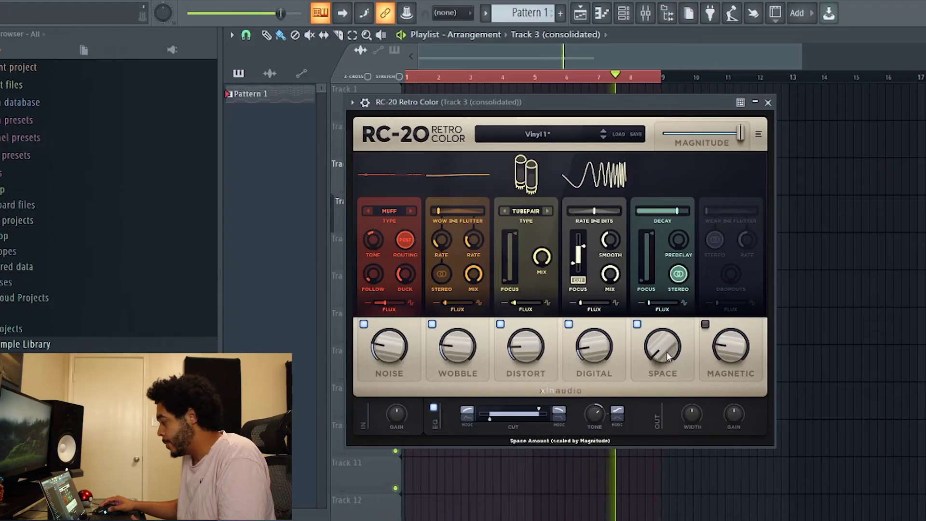
- Raise the Space amount to about 72% and toggle Stereo off and back on
drag(661, 347, 690, 198)
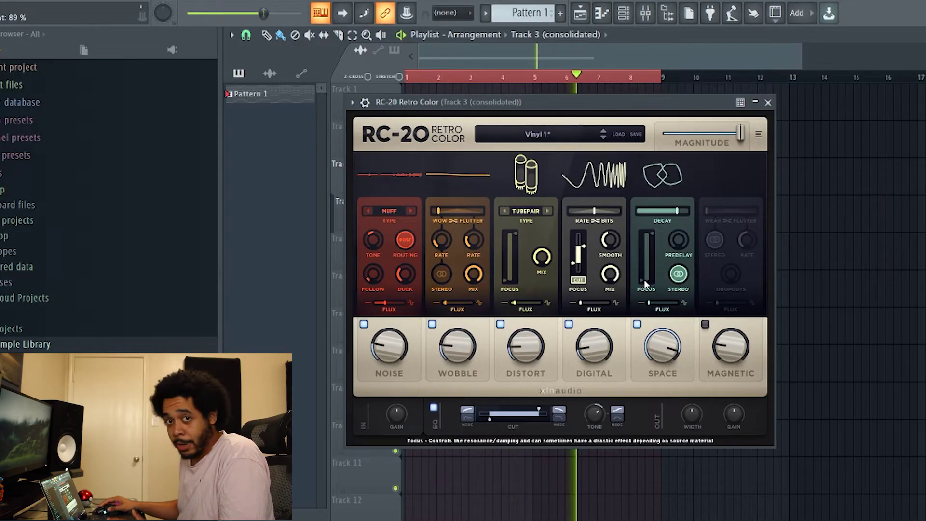
click(678, 273)
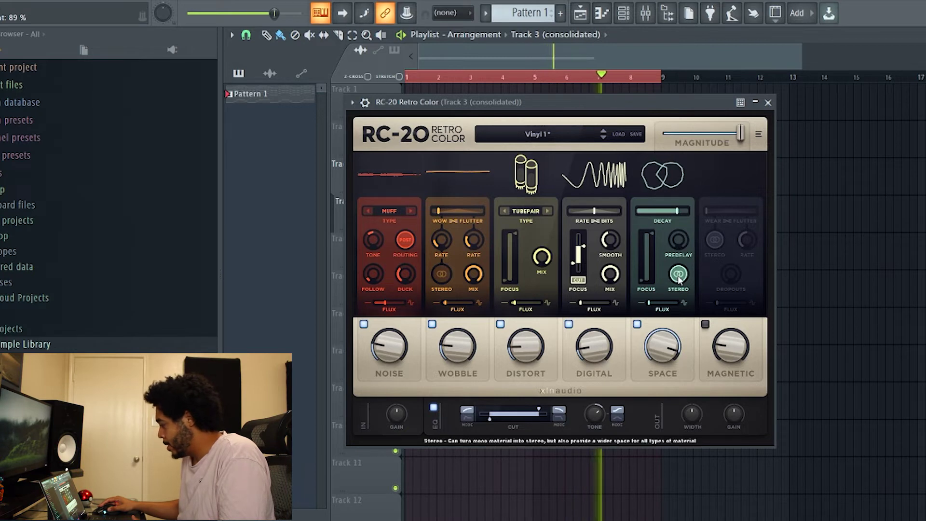
click(678, 278)
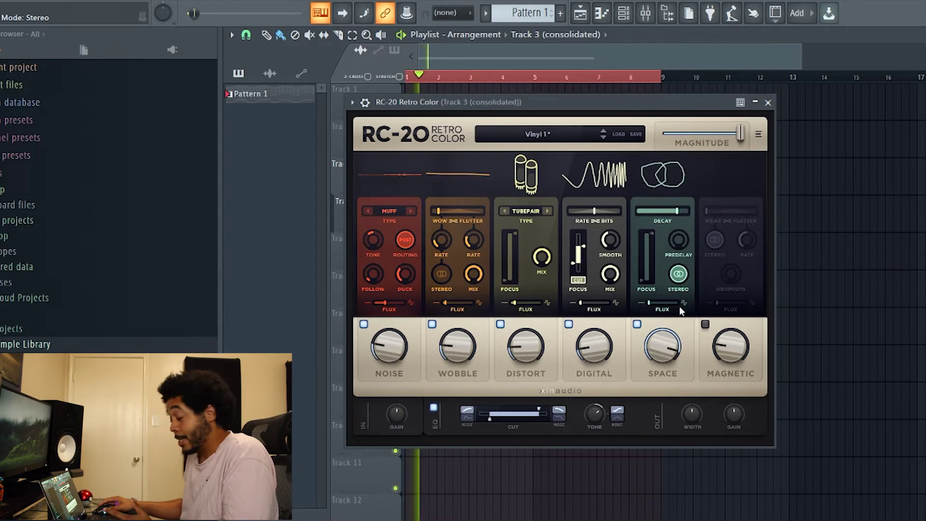
- Turn on the Magnetic module and open RC-20's PDF manual from the plugin menu
click(705, 324)
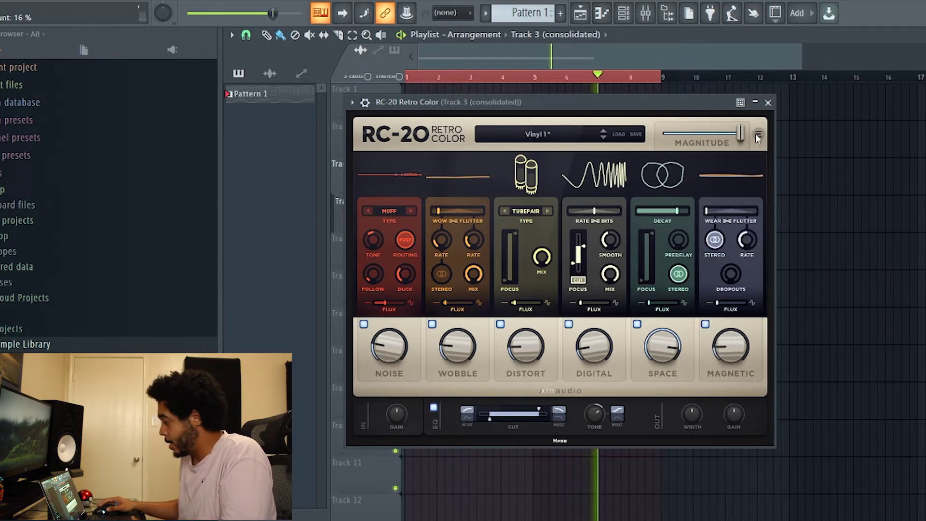
click(757, 137)
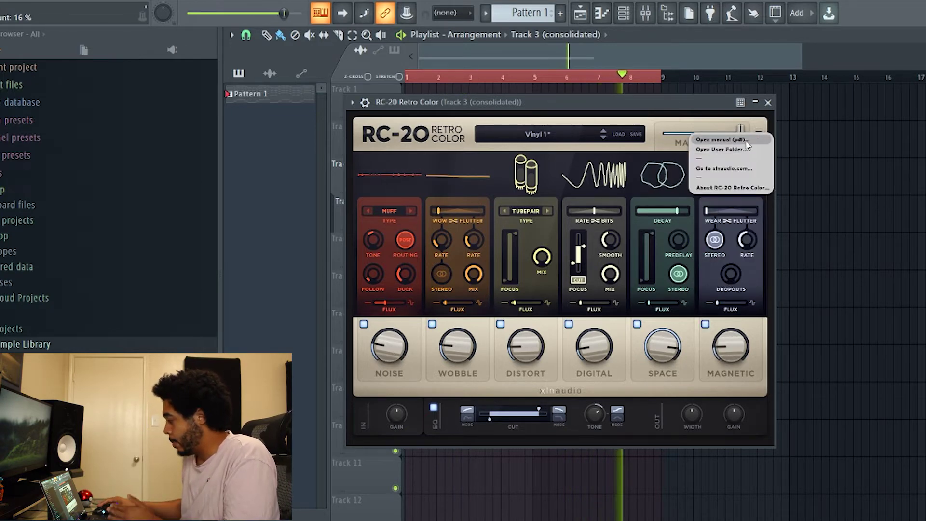
click(722, 140)
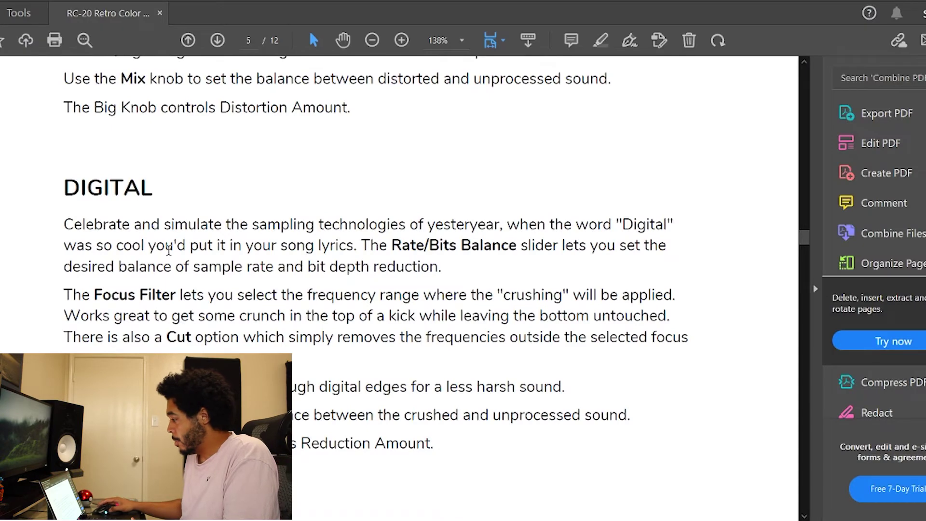
- Scroll the RC-20 manual back up to its cover page
scroll(751, 241, up, 1)
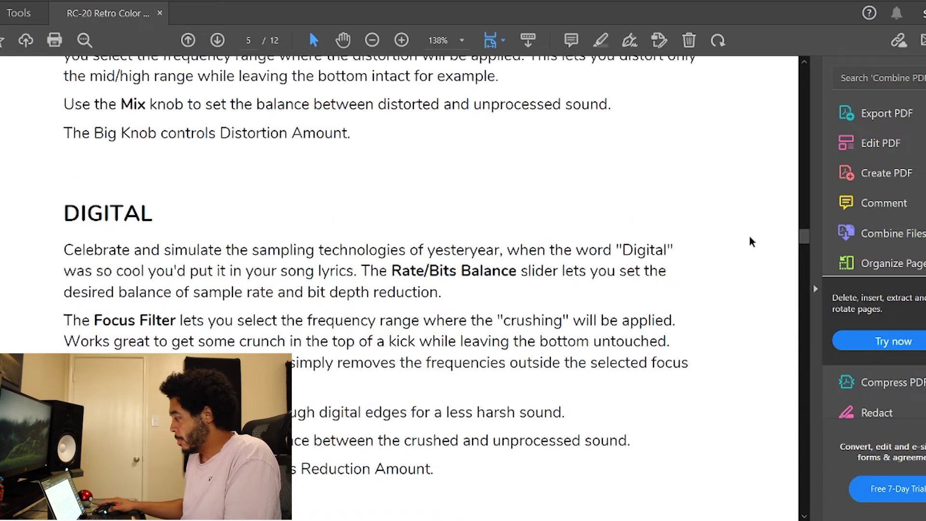
drag(804, 236, 788, 66)
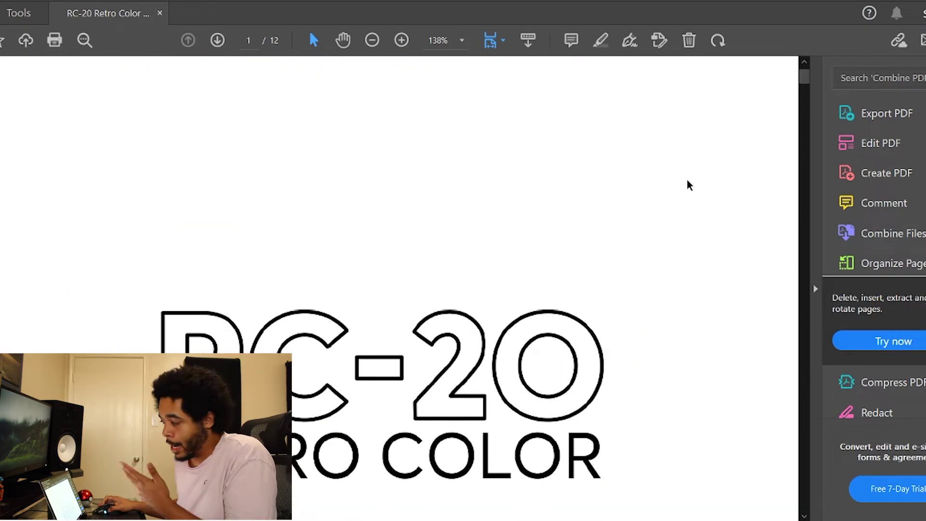
scroll(671, 282, down, 3)
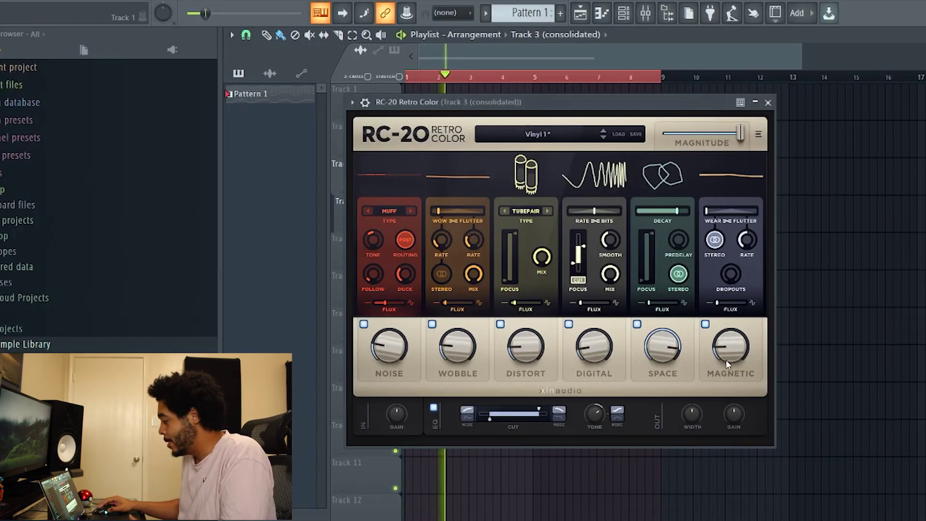
- Restart the piano loop and set the Magnetic Wear/Flutter balance to about 45%
key(space)
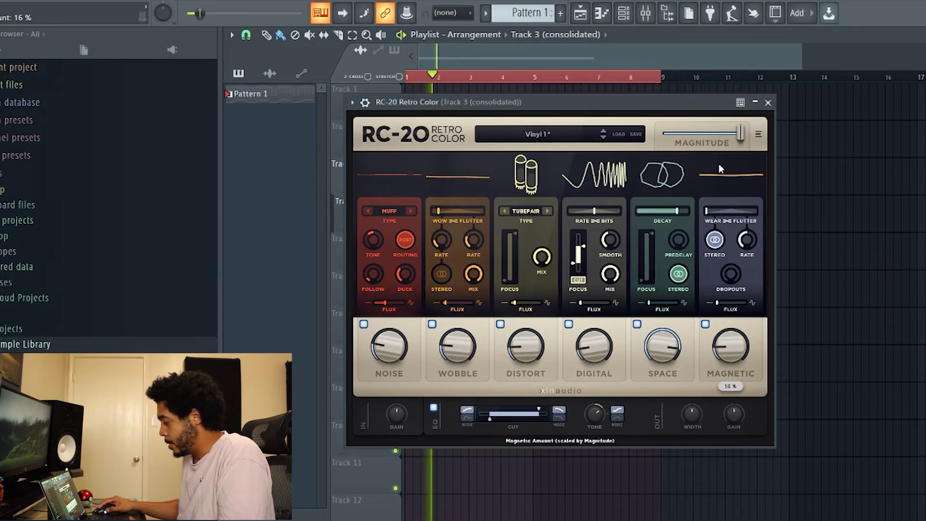
key(space)
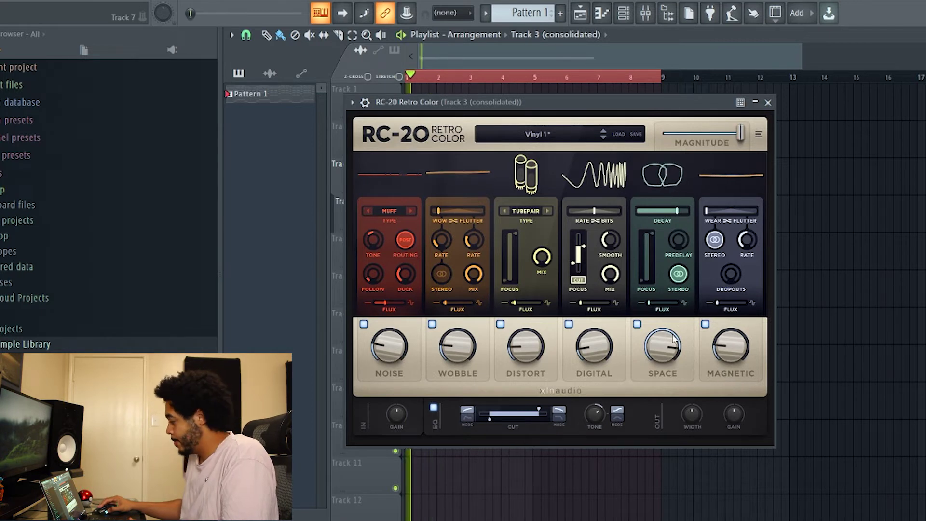
drag(728, 216, 733, 214)
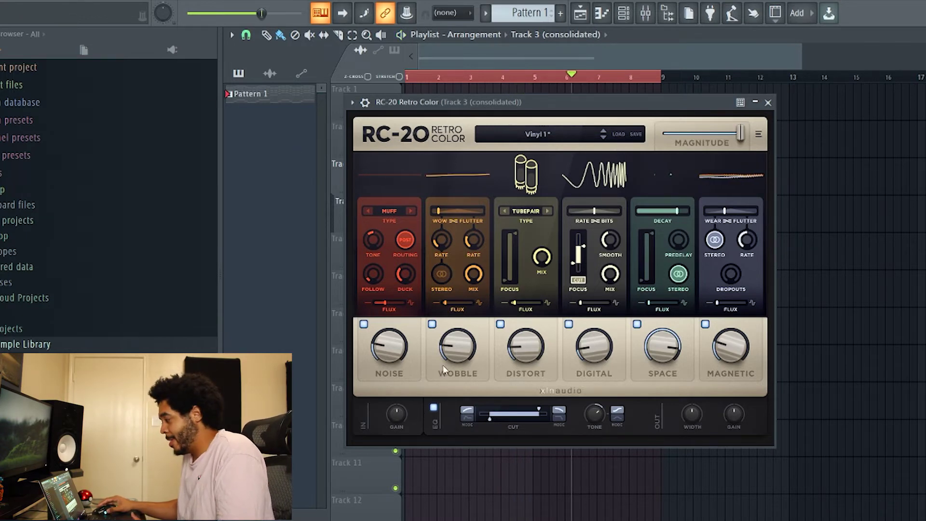
drag(612, 107, 589, 102)
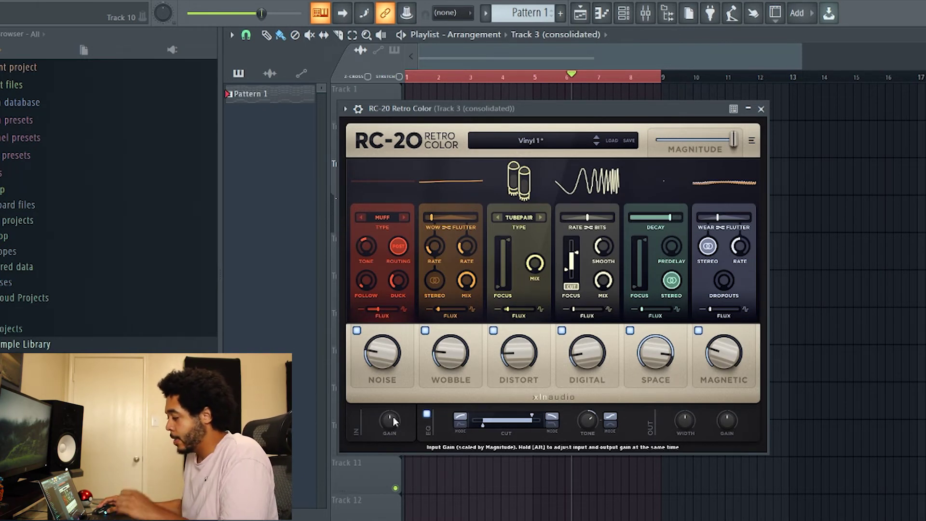
- Play the loop, nudge the Input Gain, and enable the EQ section with its Tone in Mid mode
key(space)
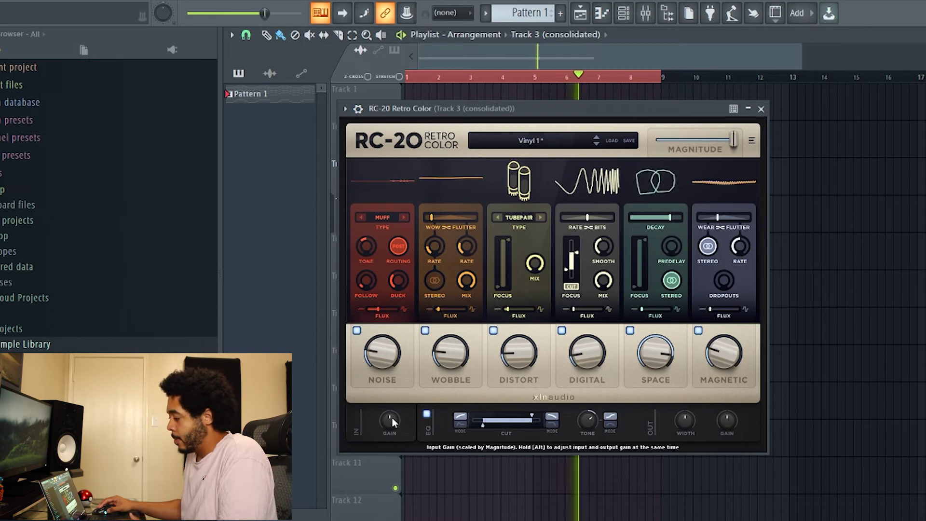
mouse_move(393, 417)
mouse_down()
mouse_move(401, 362)
mouse_move(392, 418)
mouse_up()
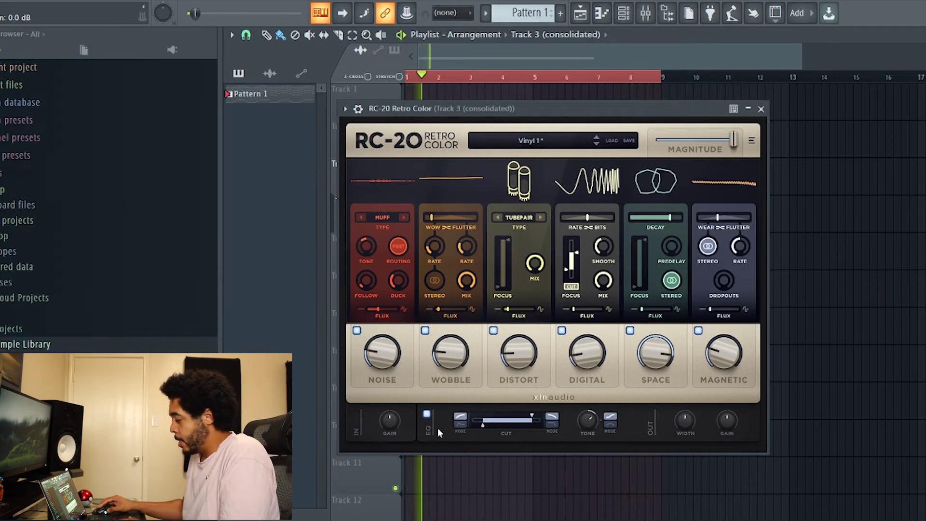
click(427, 414)
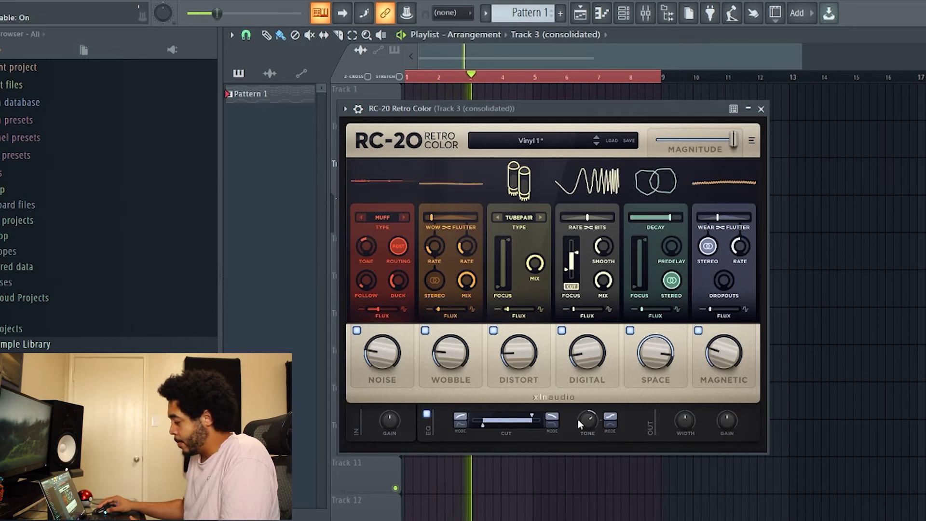
mouse_move(487, 426)
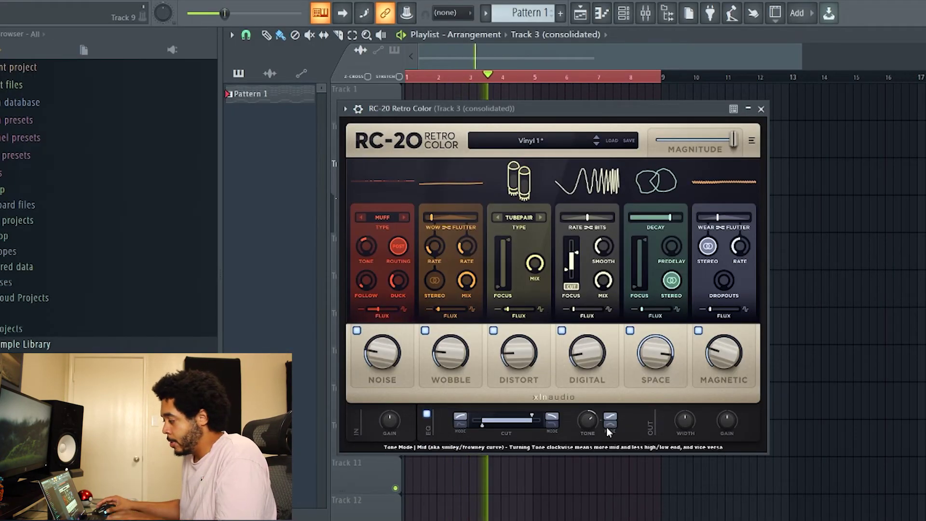
- Stop the loop and switch from the playlist to the Mixer with F9
key(space)
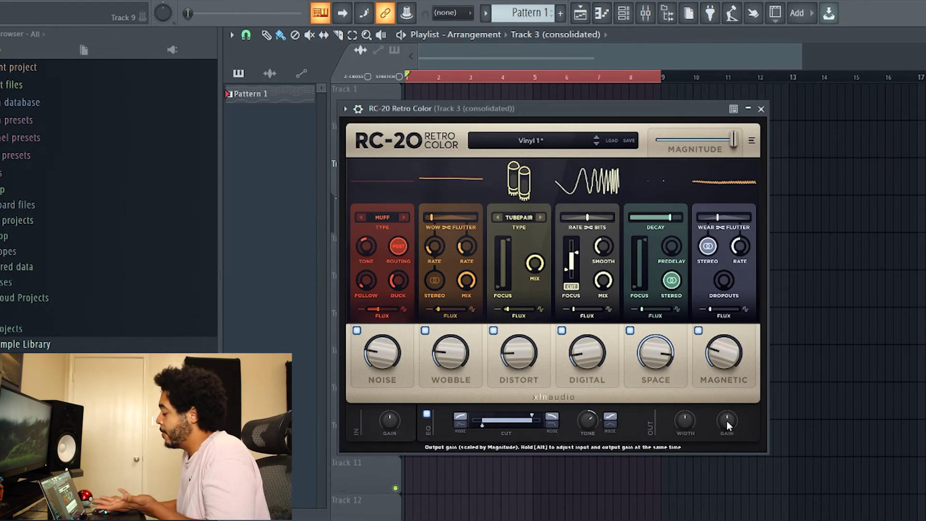
key(F9)
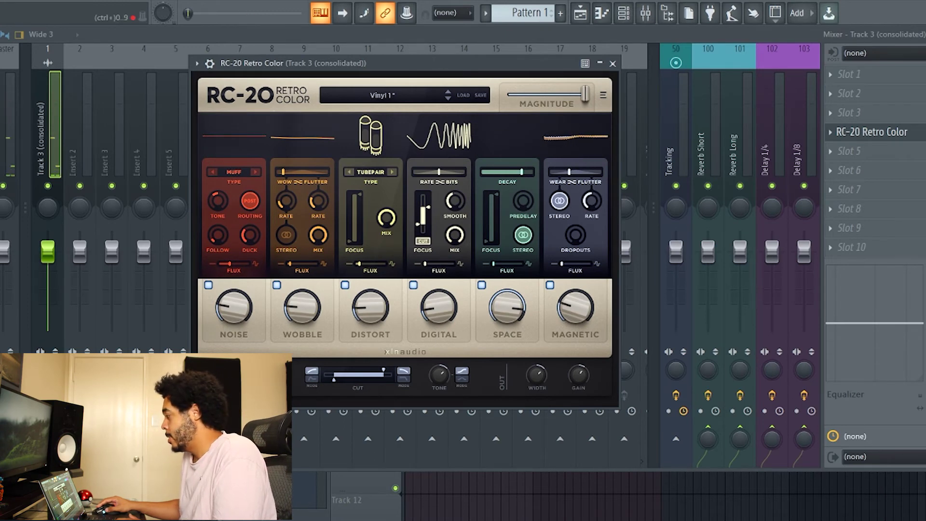
key(Escape)
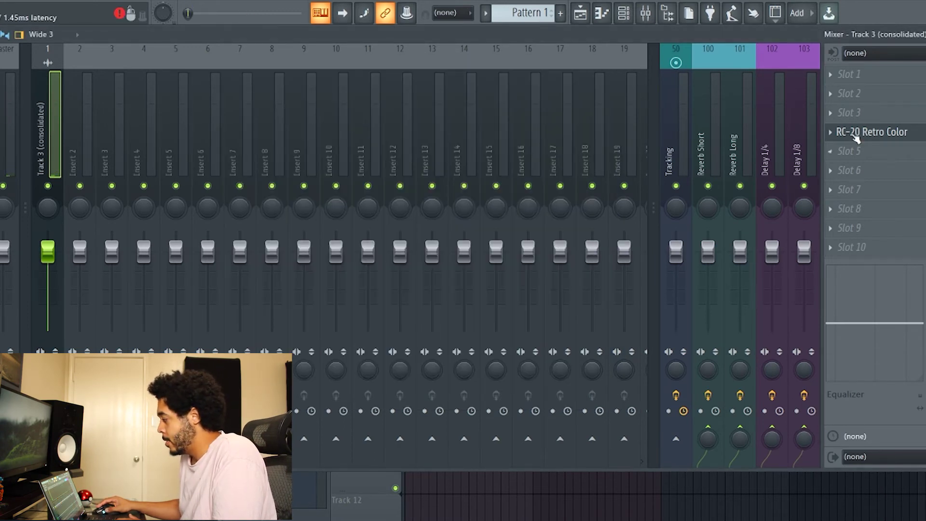
click(856, 135)
key(space)
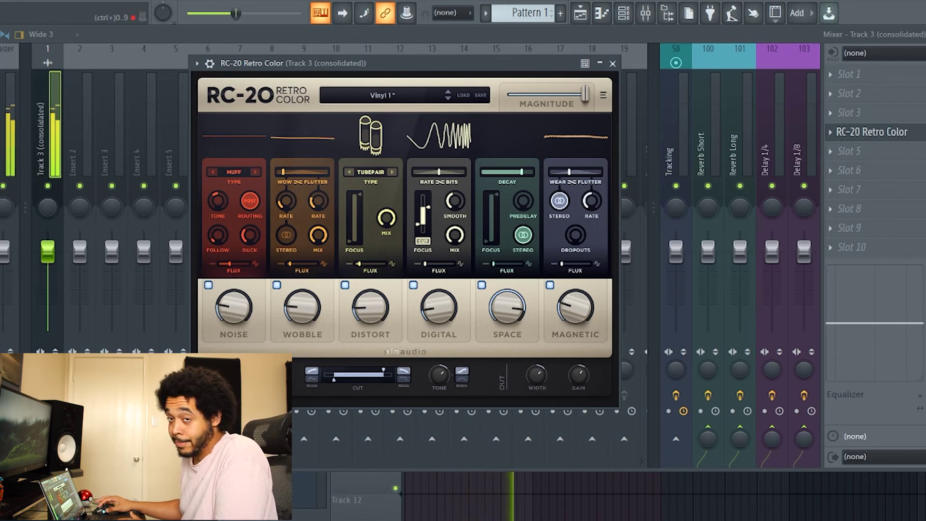
key(Escape)
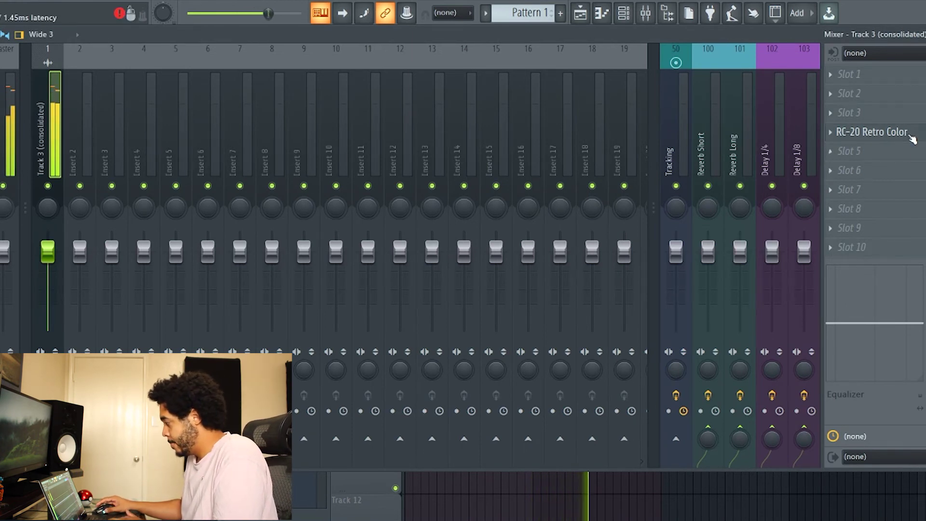
click(856, 132)
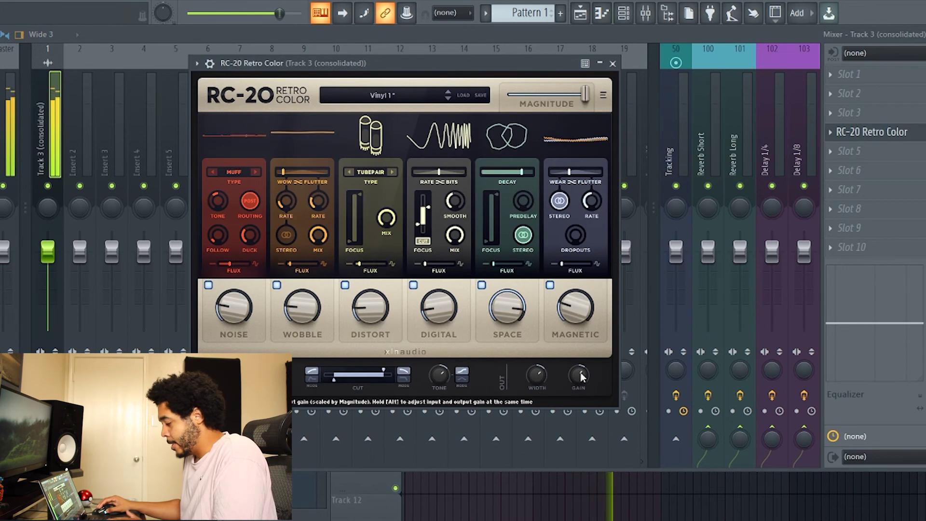
mouse_move(583, 380)
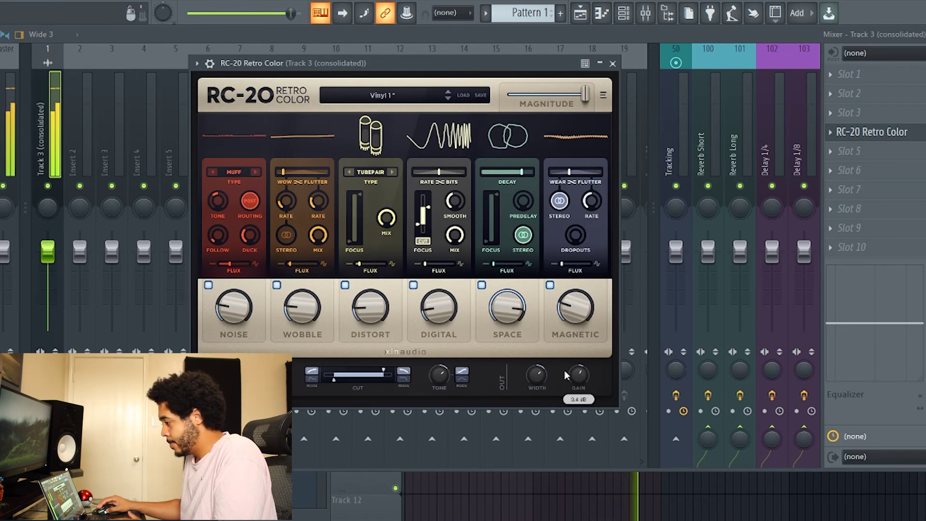